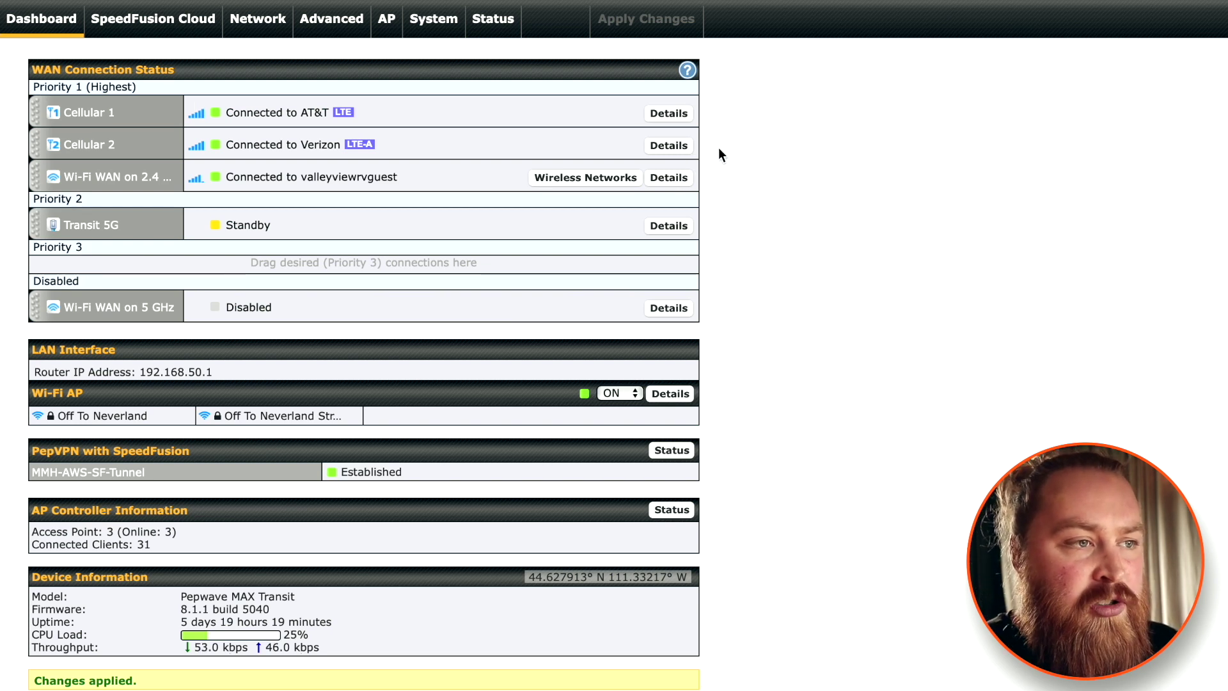
Review Cellular 2's connection details, noting its current band and signal strength, then reach its band selection
click(668, 145)
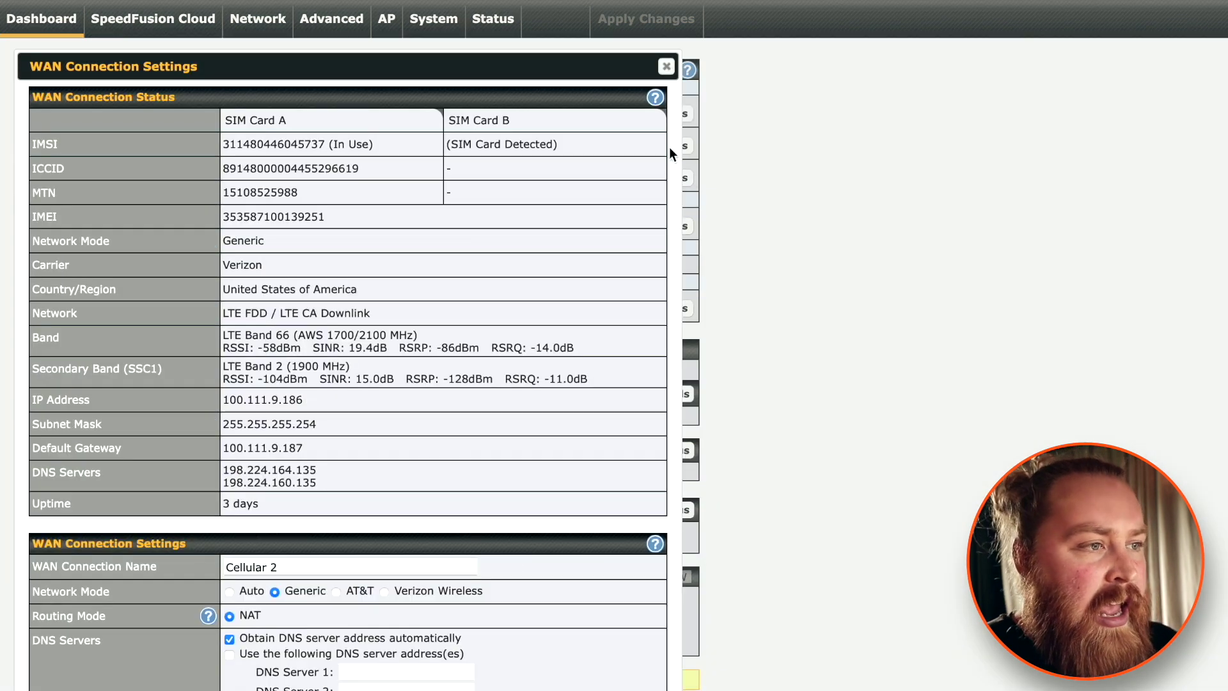
scroll(563, 173, down, 1)
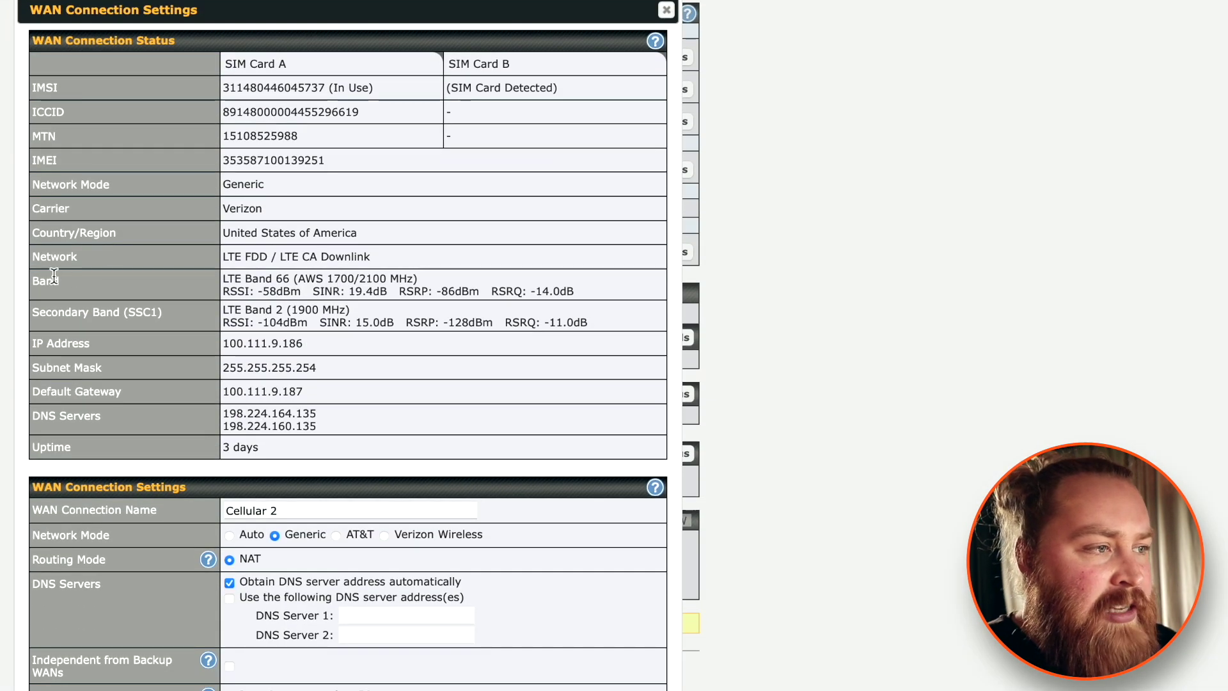
drag(32, 280, 86, 289)
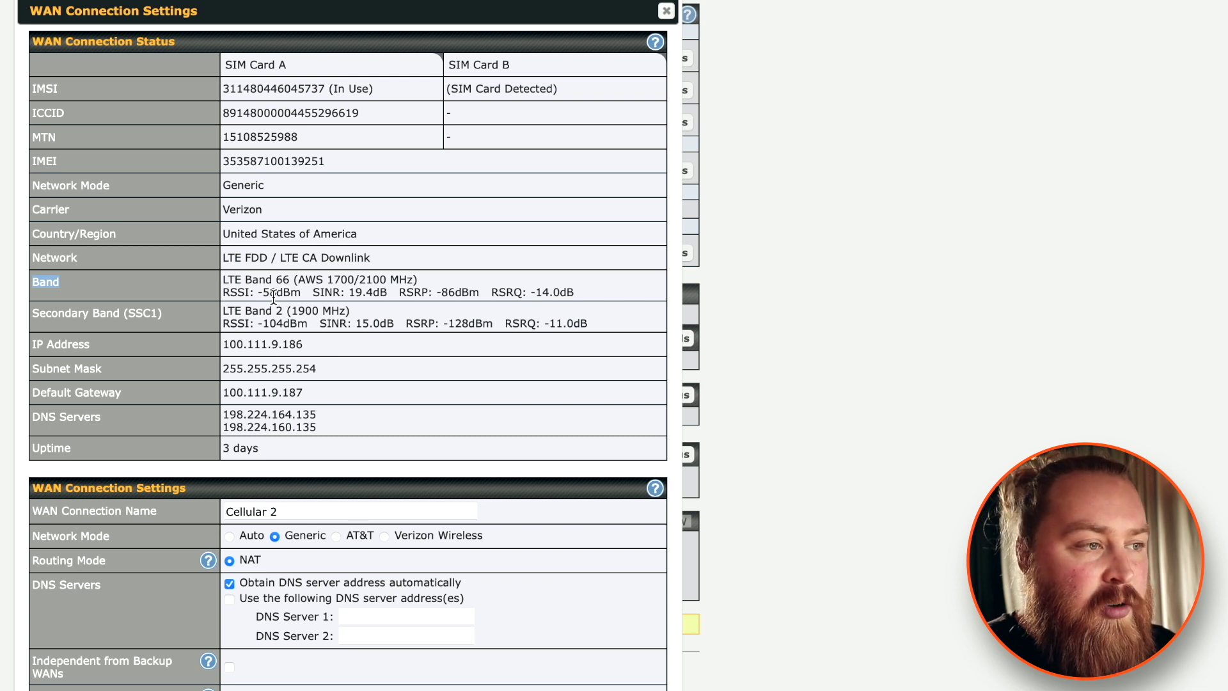
drag(224, 293, 257, 292)
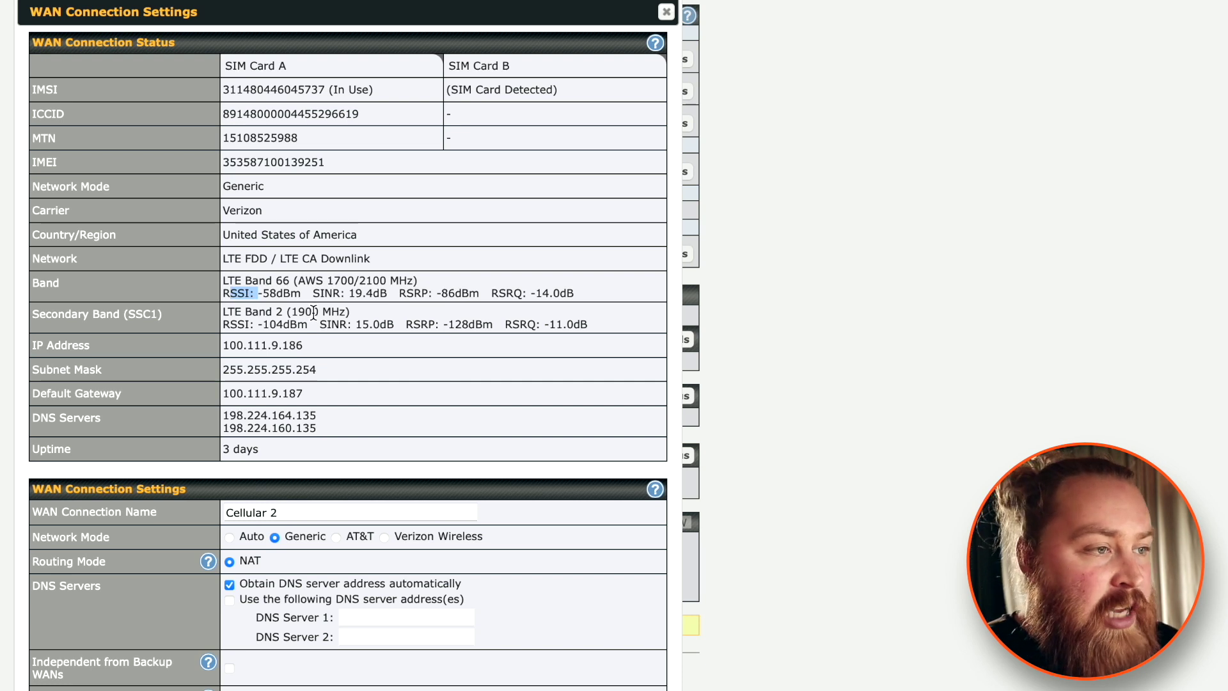
scroll(312, 312, down, 2)
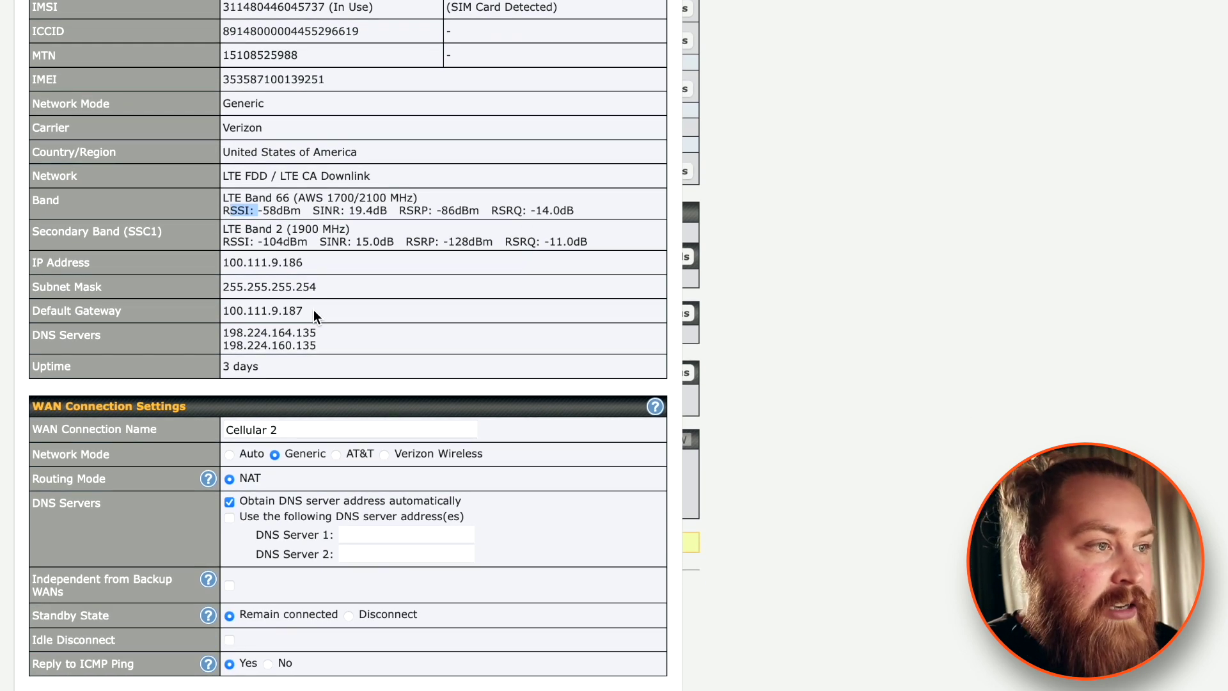
scroll(316, 310, down, 5)
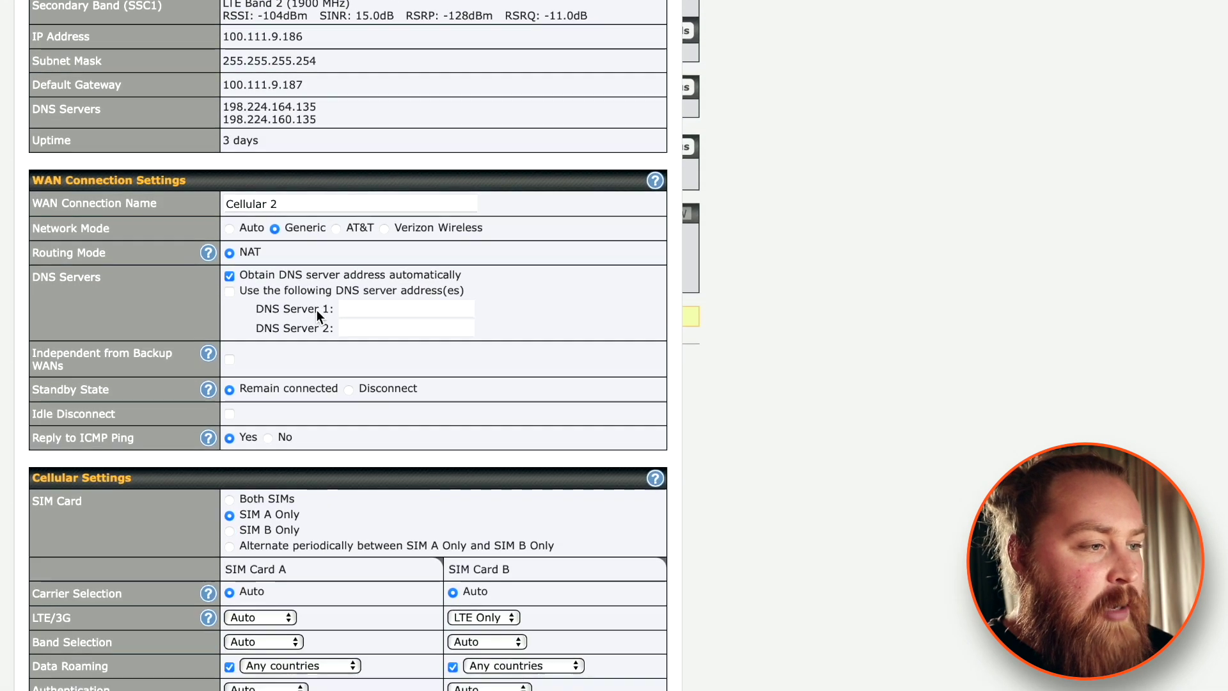
scroll(294, 508, down, 2)
scroll(275, 505, down, 2)
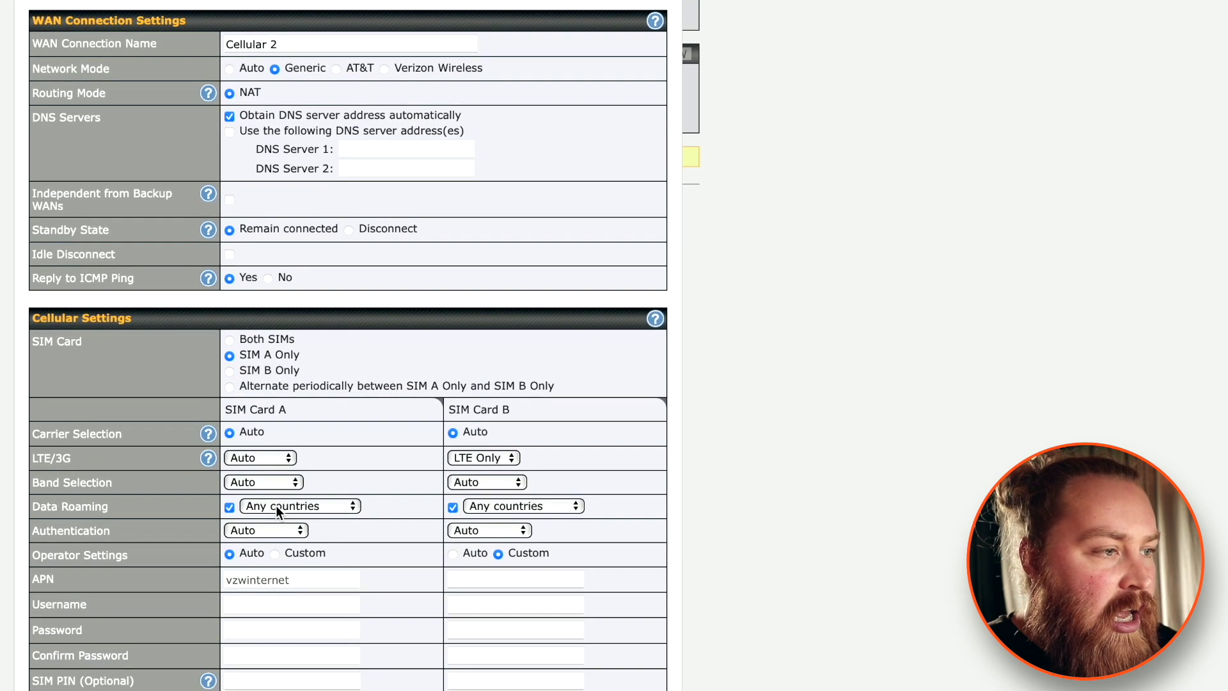
scroll(276, 506, down, 2)
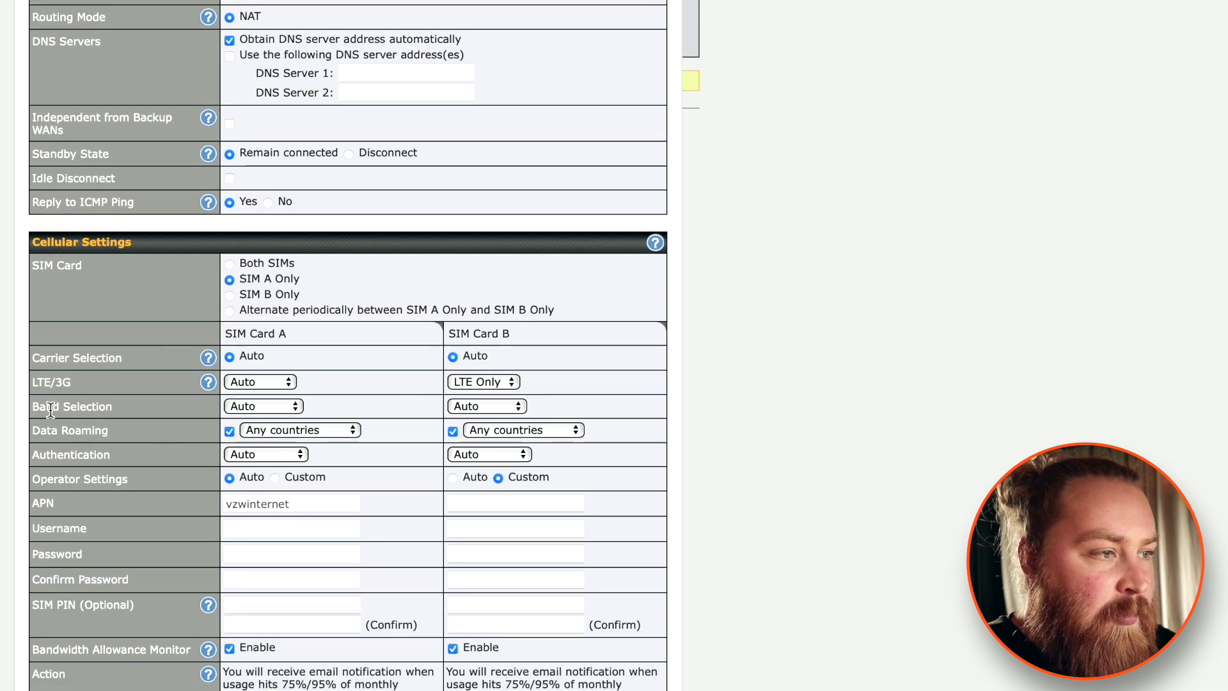
click(245, 408)
Make SIM A's band selection Custom with LTE Band 66 unchecked, apply, and reopen Cellular 2's details
click(245, 422)
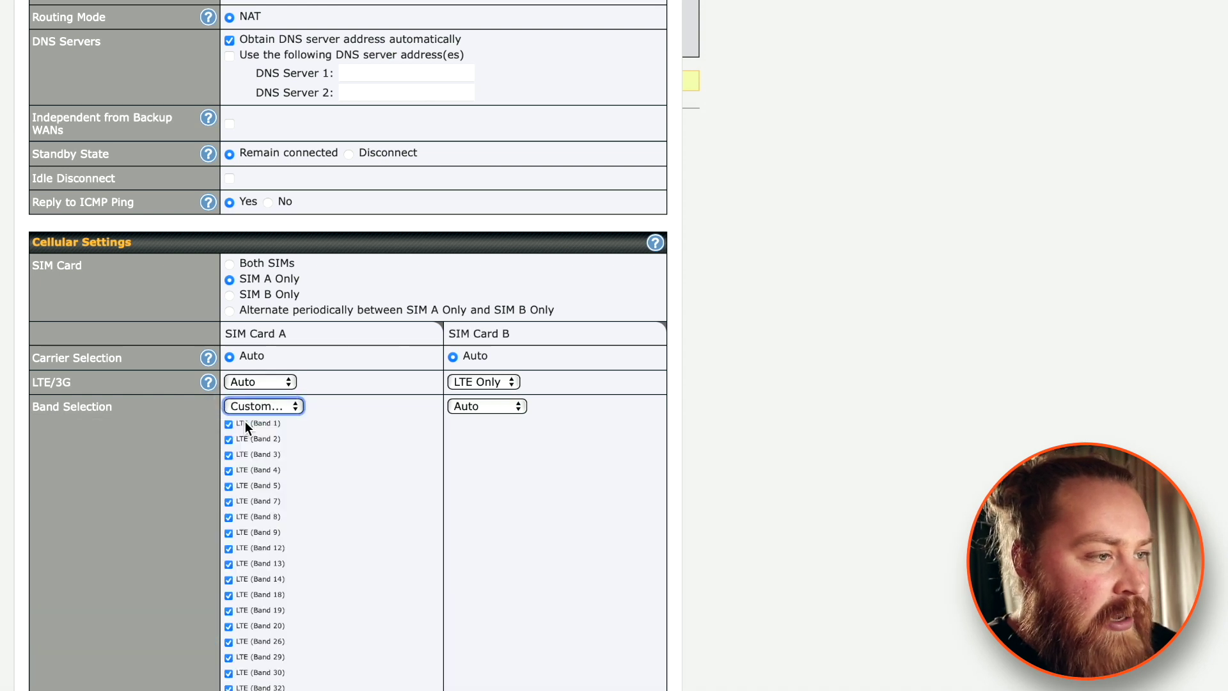
scroll(350, 464, down, 3)
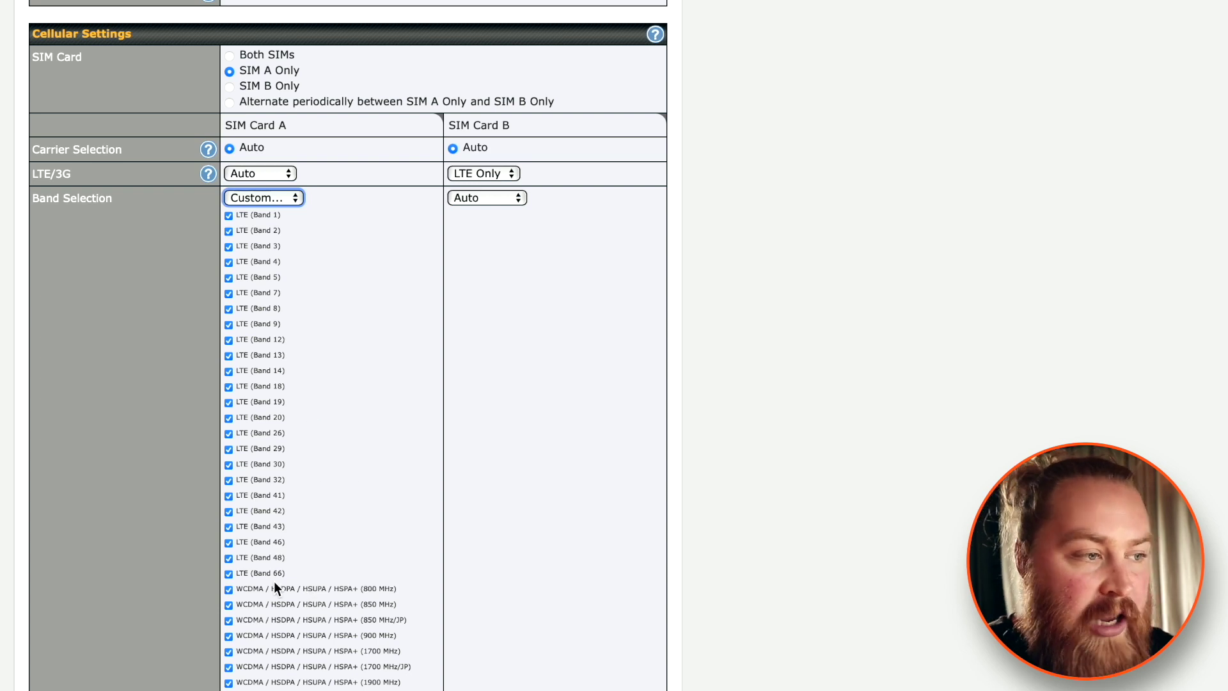
click(225, 575)
scroll(267, 635, down, 4)
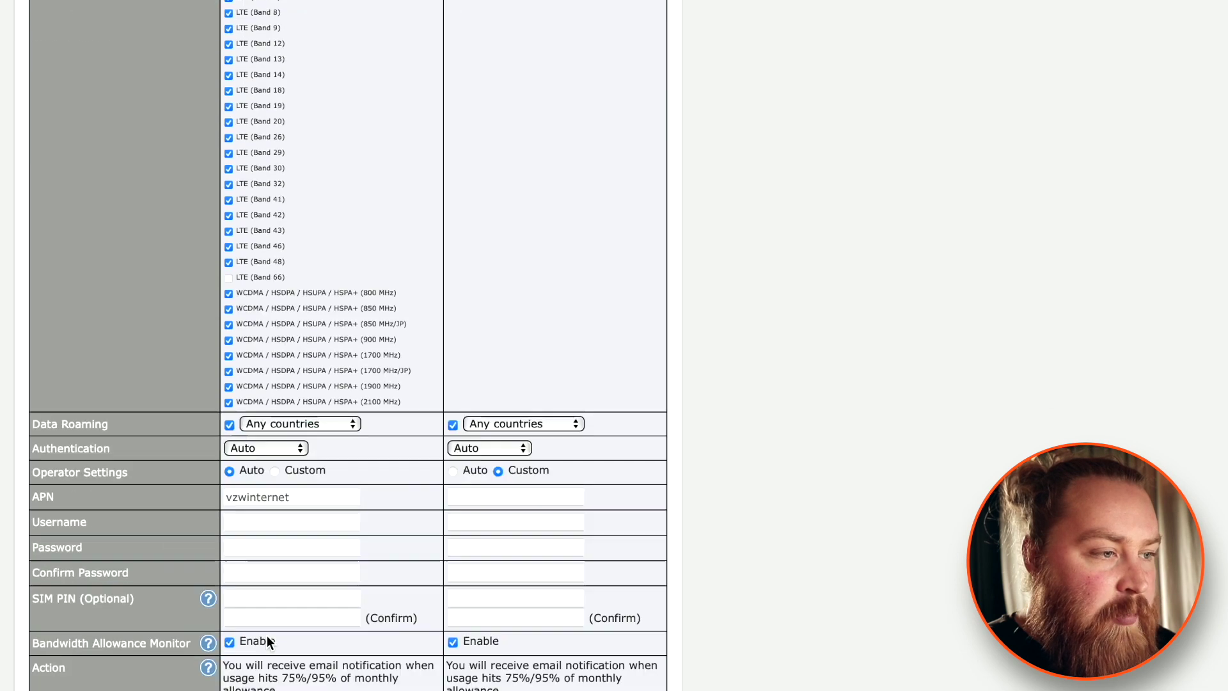
scroll(266, 635, down, 5)
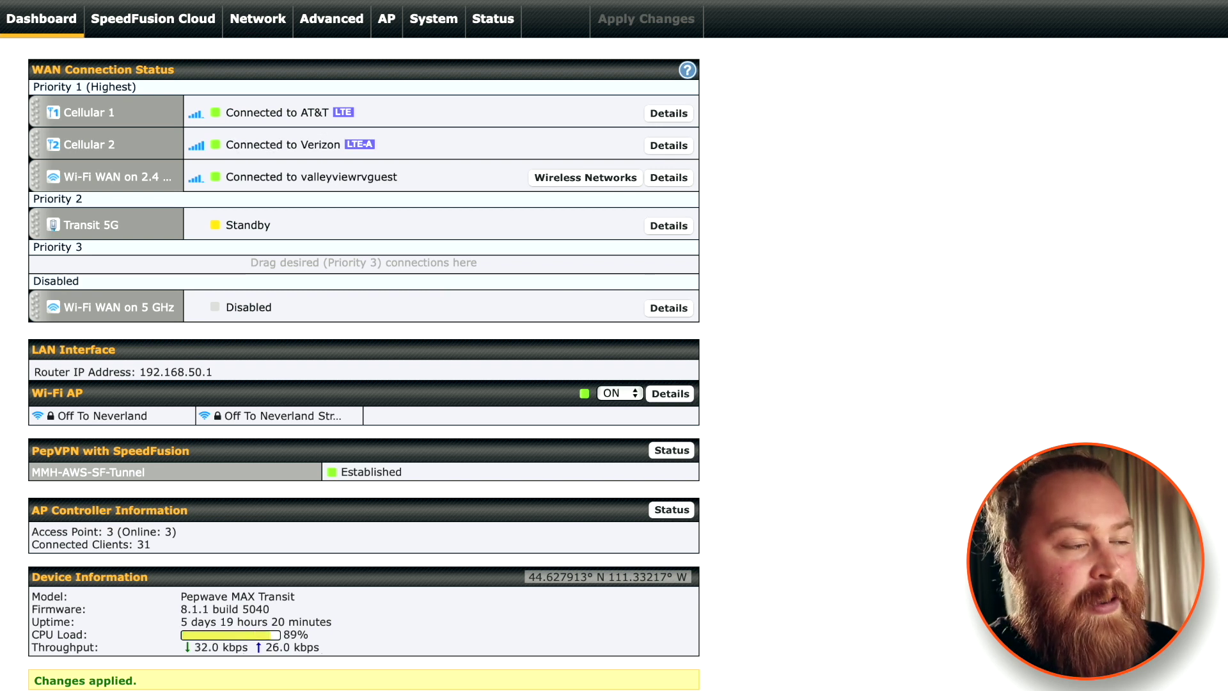
click(668, 145)
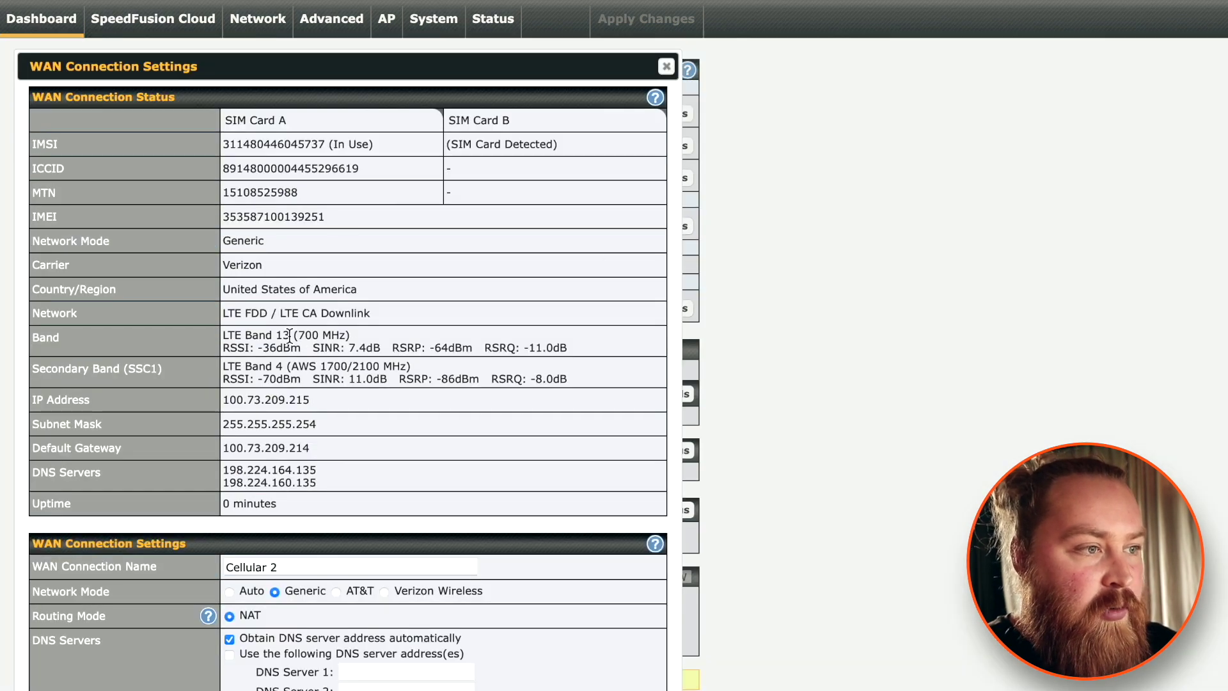
Note the band now in use, then re-check LTE Band 66 so SIM A's custom list allows every band
double_click(284, 334)
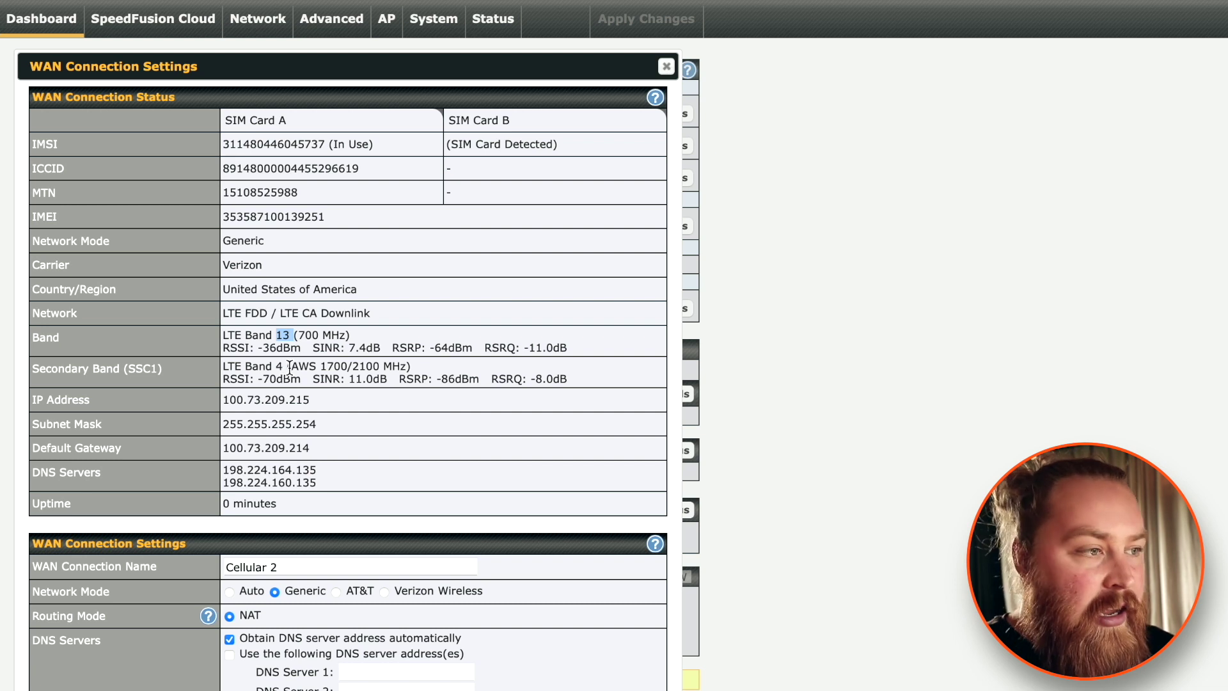
scroll(317, 380, down, 4)
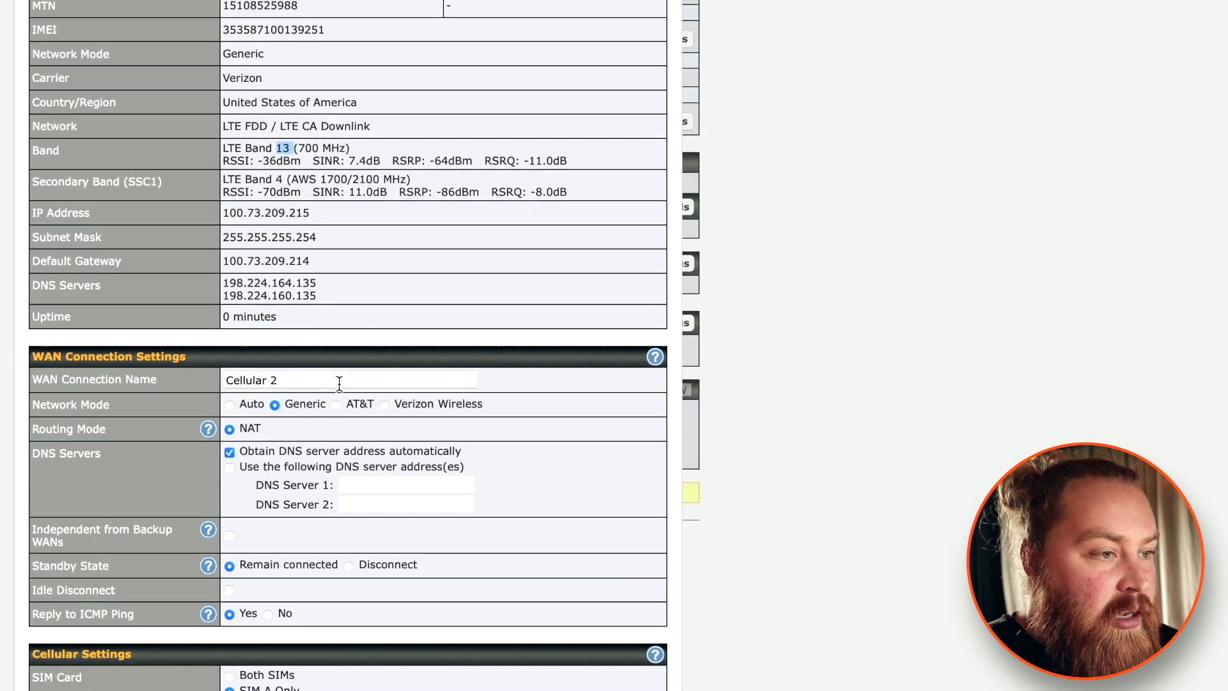
scroll(338, 386, down, 1)
scroll(338, 386, down, 1)
scroll(338, 383, down, 1)
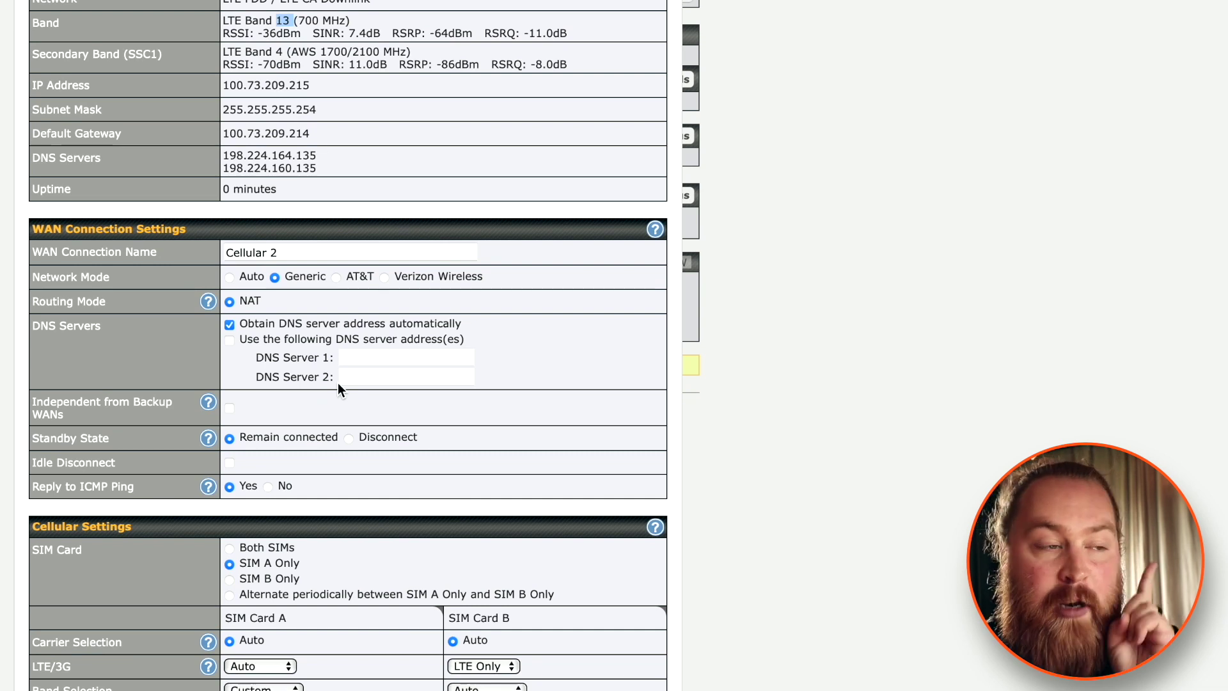
scroll(345, 384, down, 3)
scroll(348, 384, down, 2)
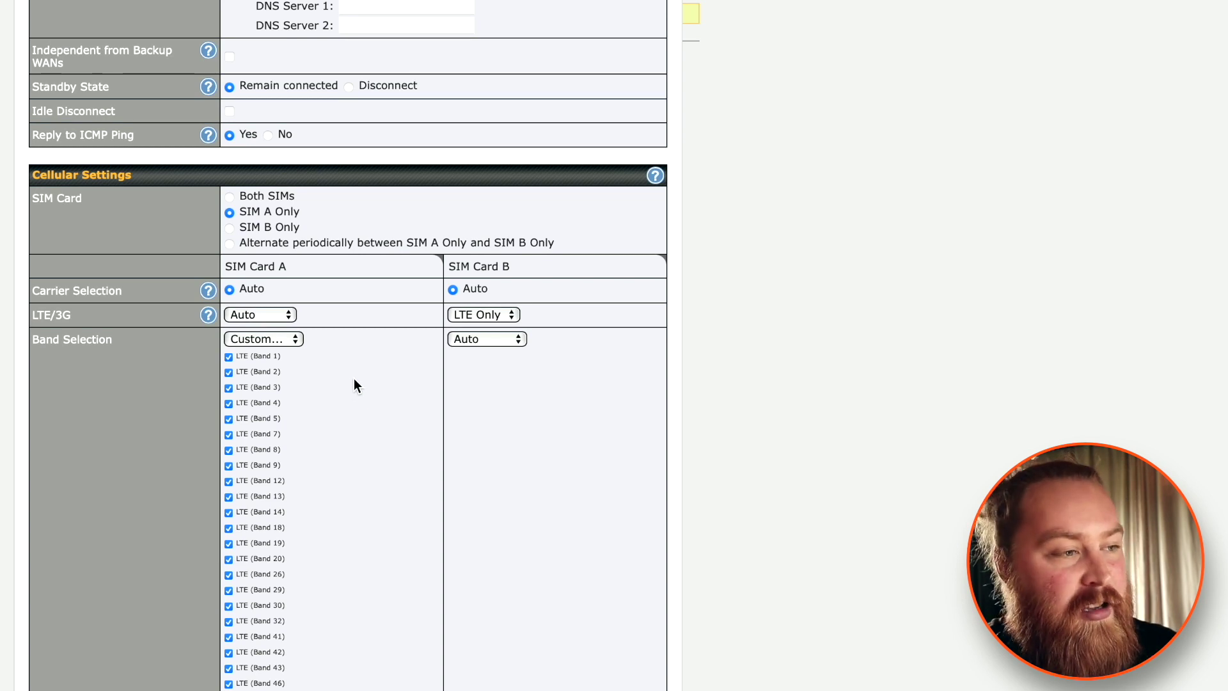
scroll(344, 387, down, 1)
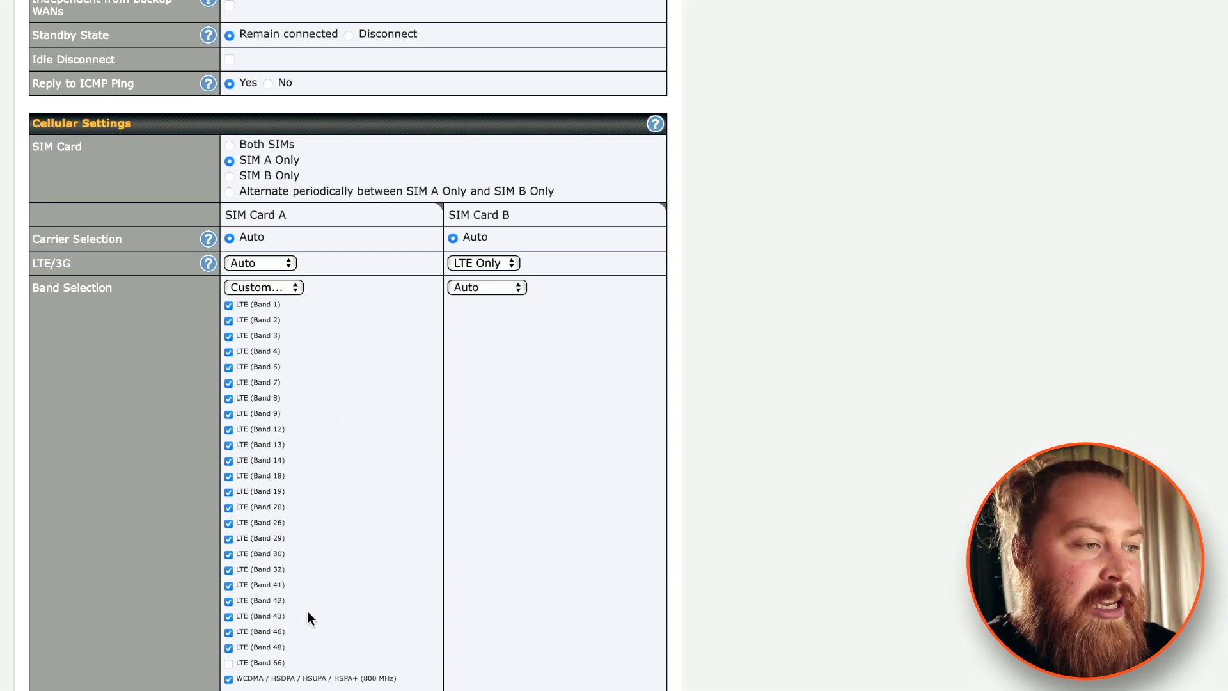
click(246, 656)
scroll(311, 266, down, 1)
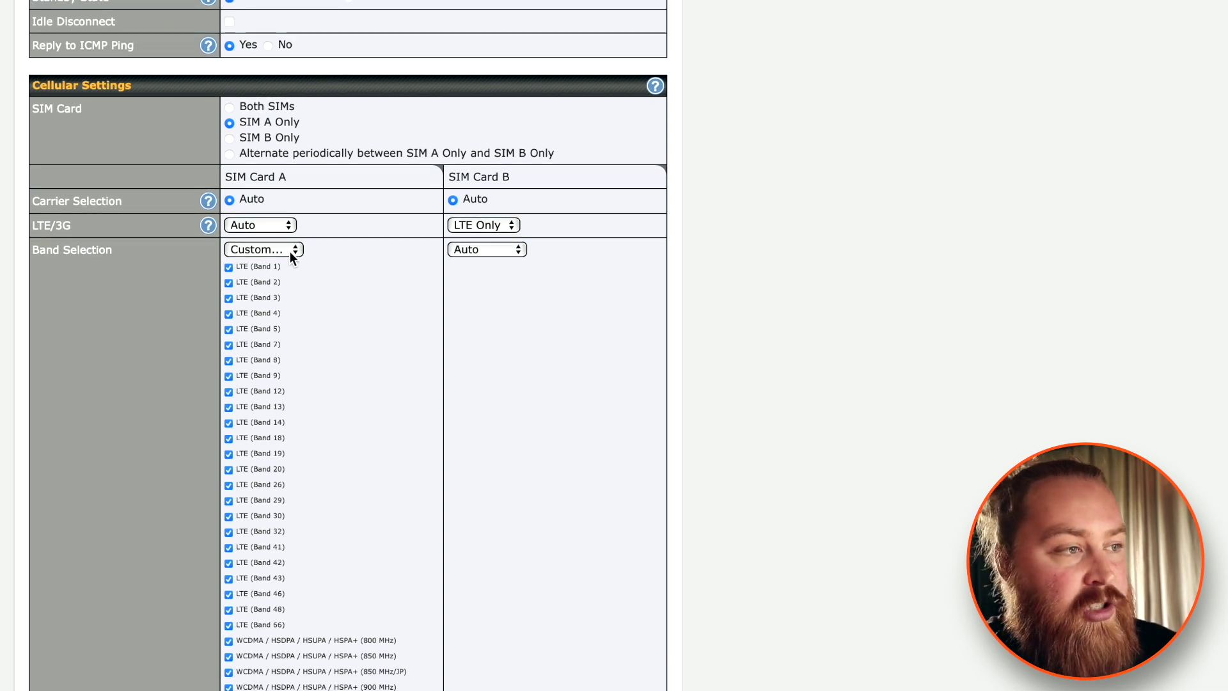
Return SIM Card A's band selection to Auto using the keyboard
click(290, 252)
key(Up)
key(Return)
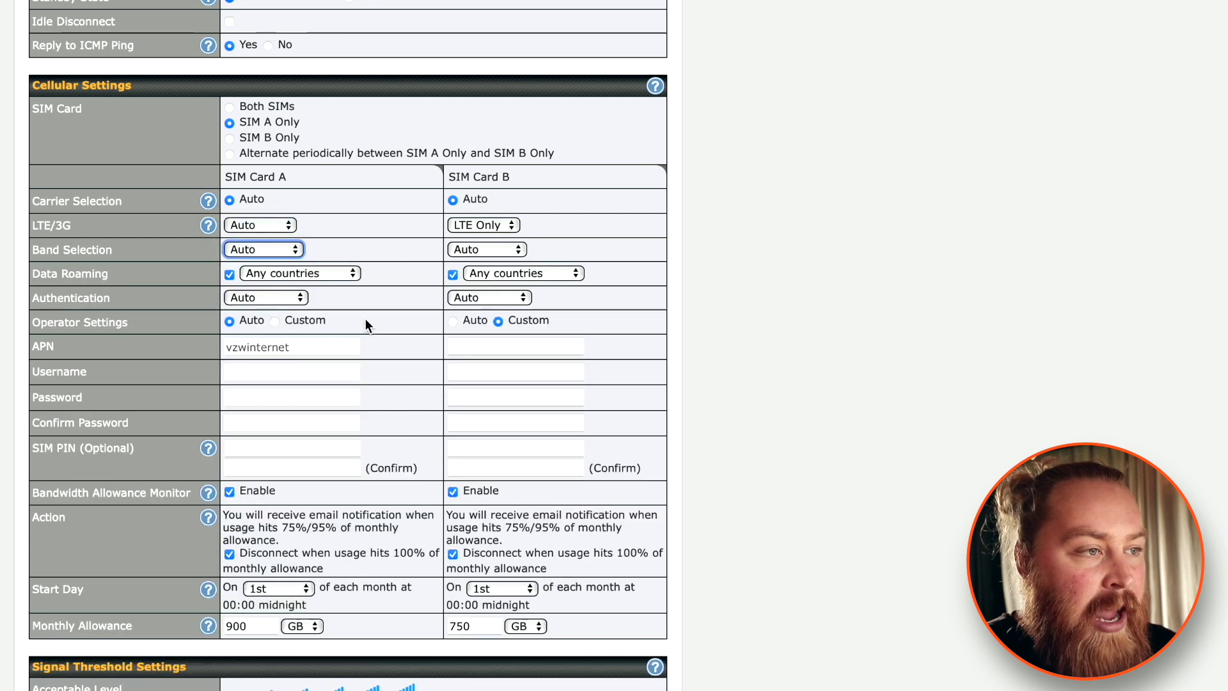
scroll(413, 432, down, 5)
scroll(467, 562, up, 1)
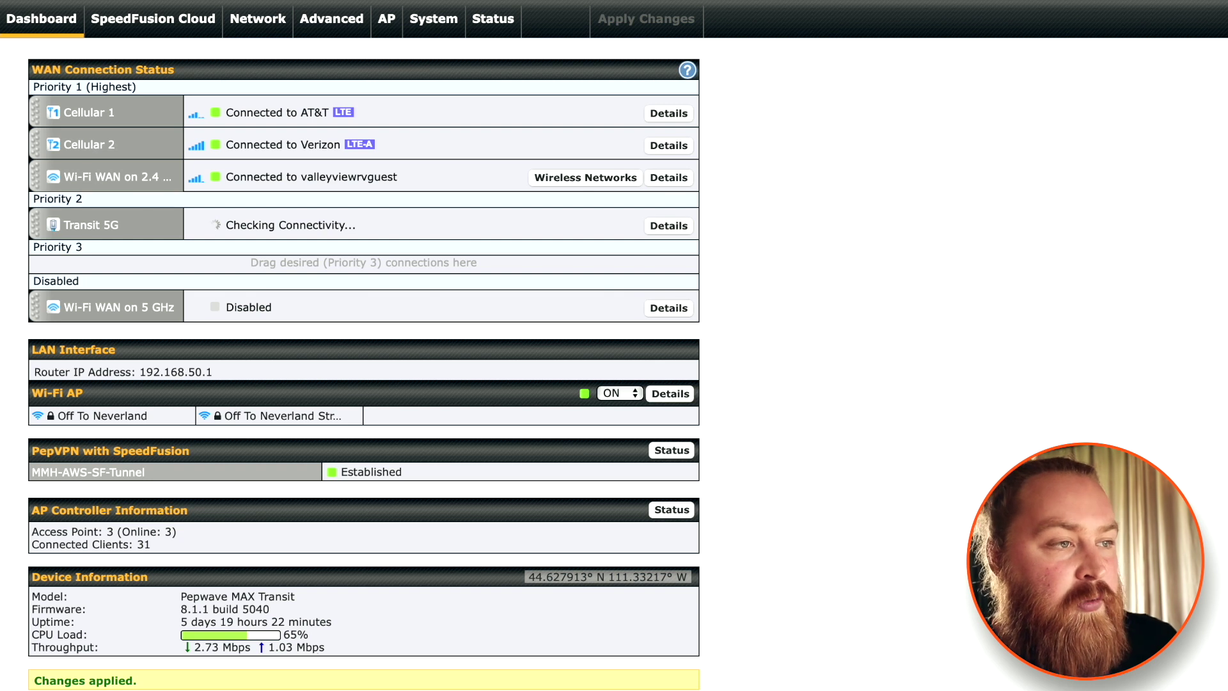
Go into Cellular 1's connection settings (AT&T, LTE Band 14) and reach SIM A's band selection choices
click(668, 113)
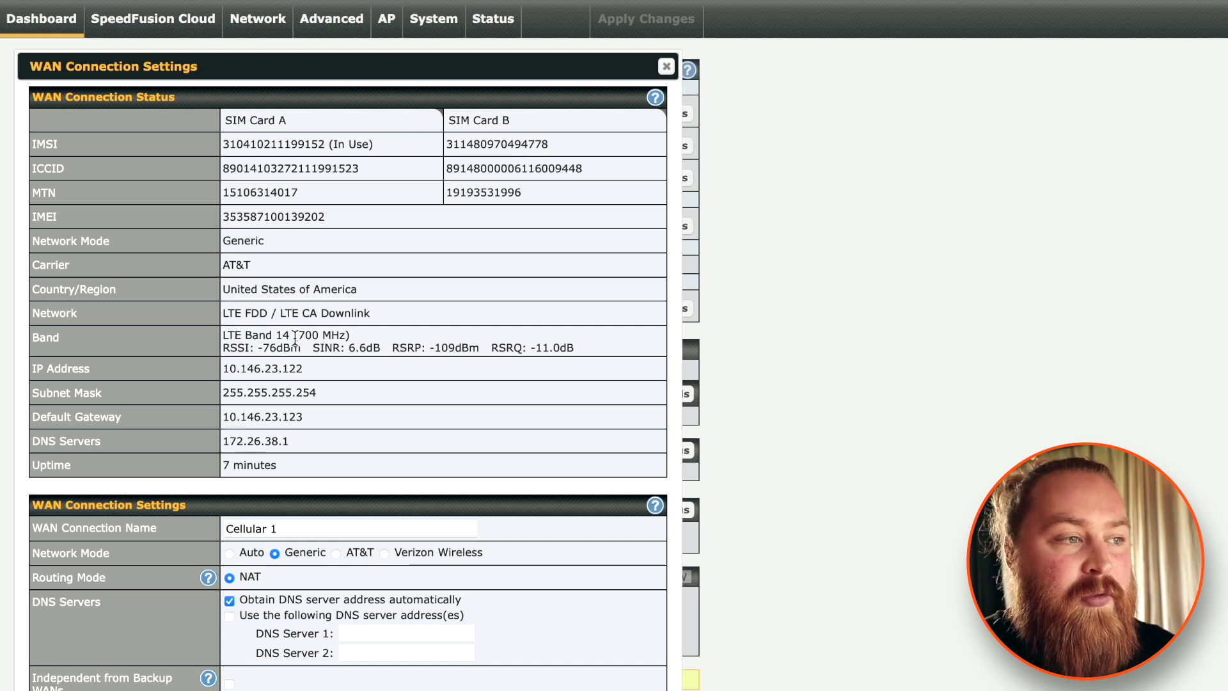
scroll(298, 341, down, 3)
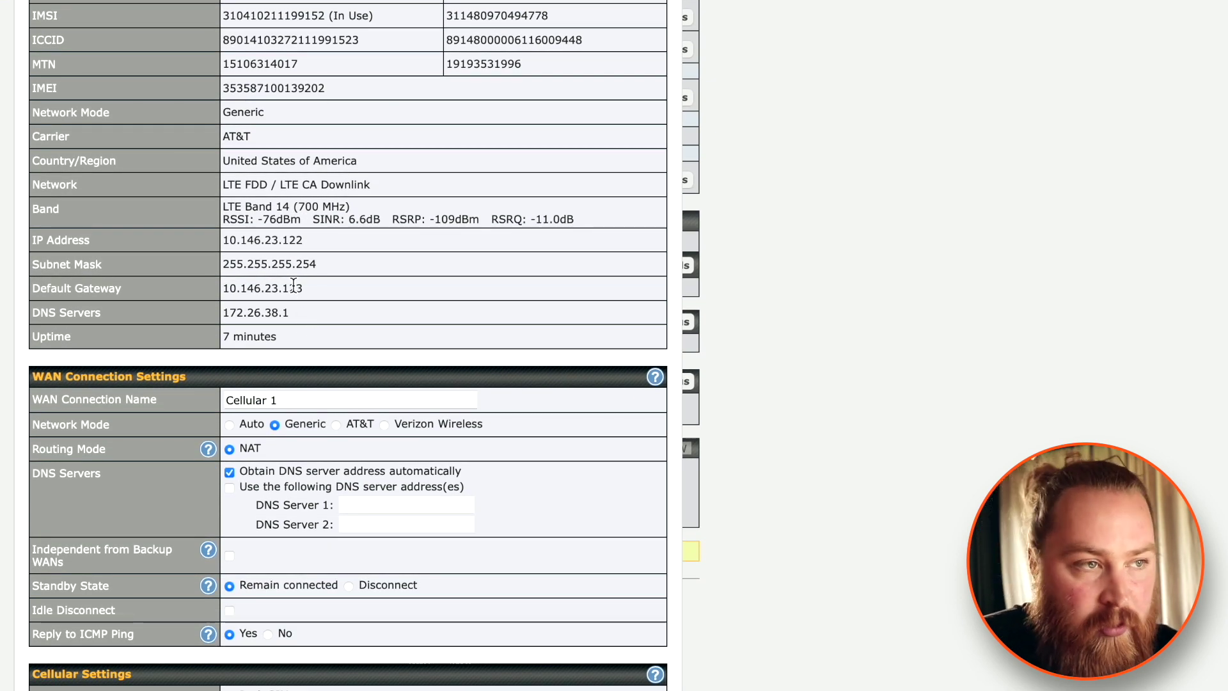
scroll(292, 286, down, 4)
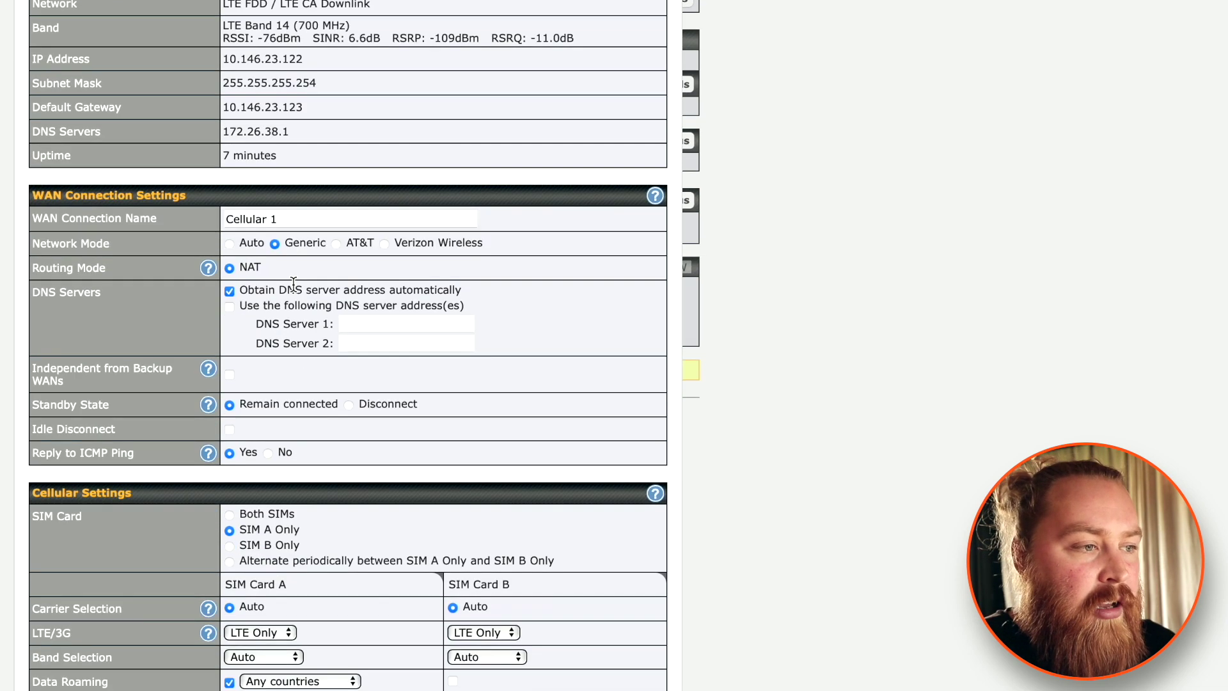
scroll(292, 286, down, 5)
scroll(293, 286, down, 2)
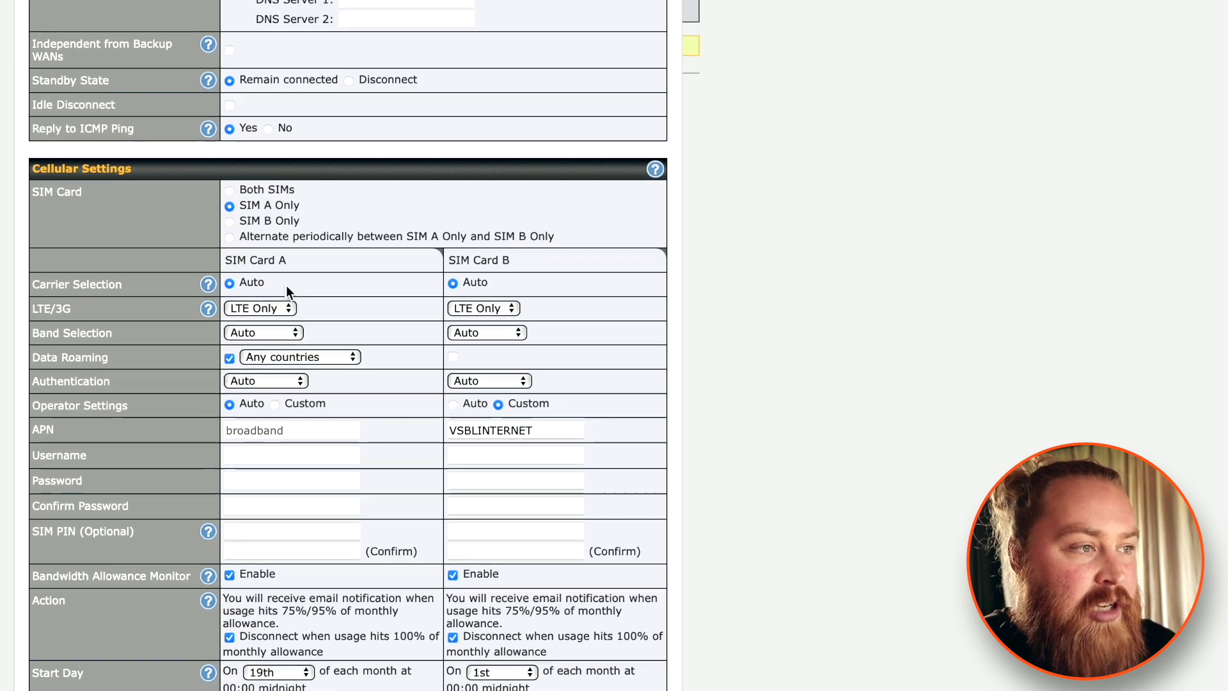
click(291, 340)
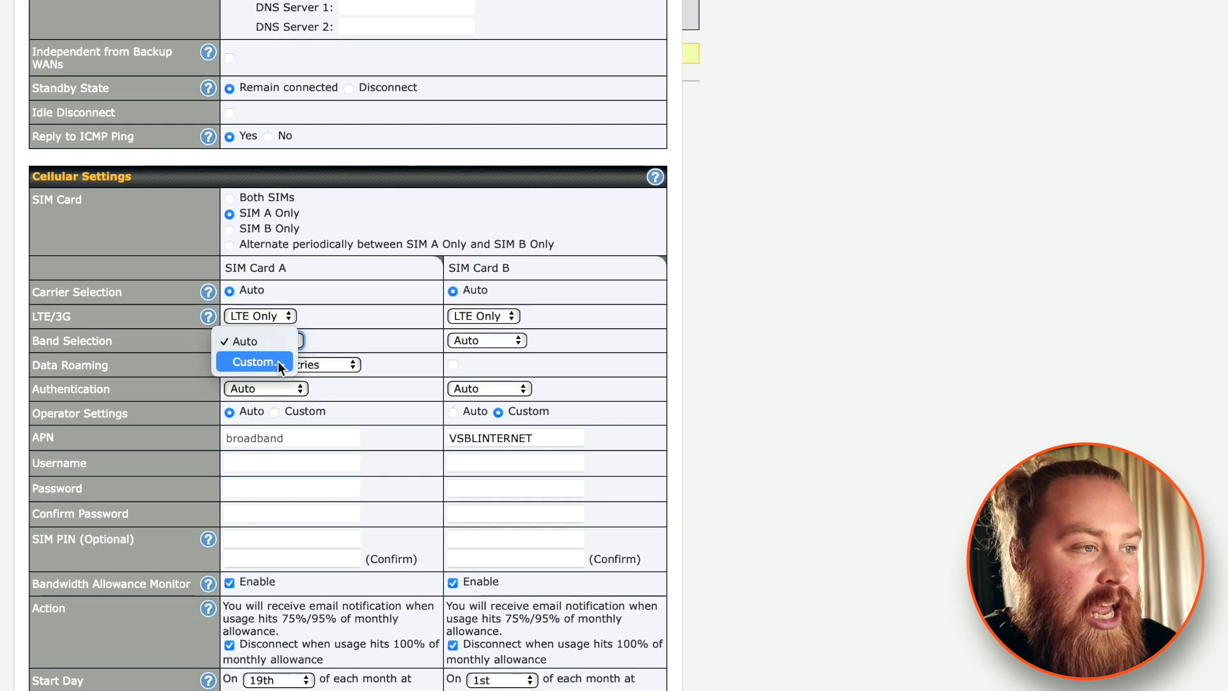
Make SIM Card A's band selection Custom and uncheck LTE Bands 1 through 13, keeping Band 14
click(278, 361)
scroll(423, 377, down, 5)
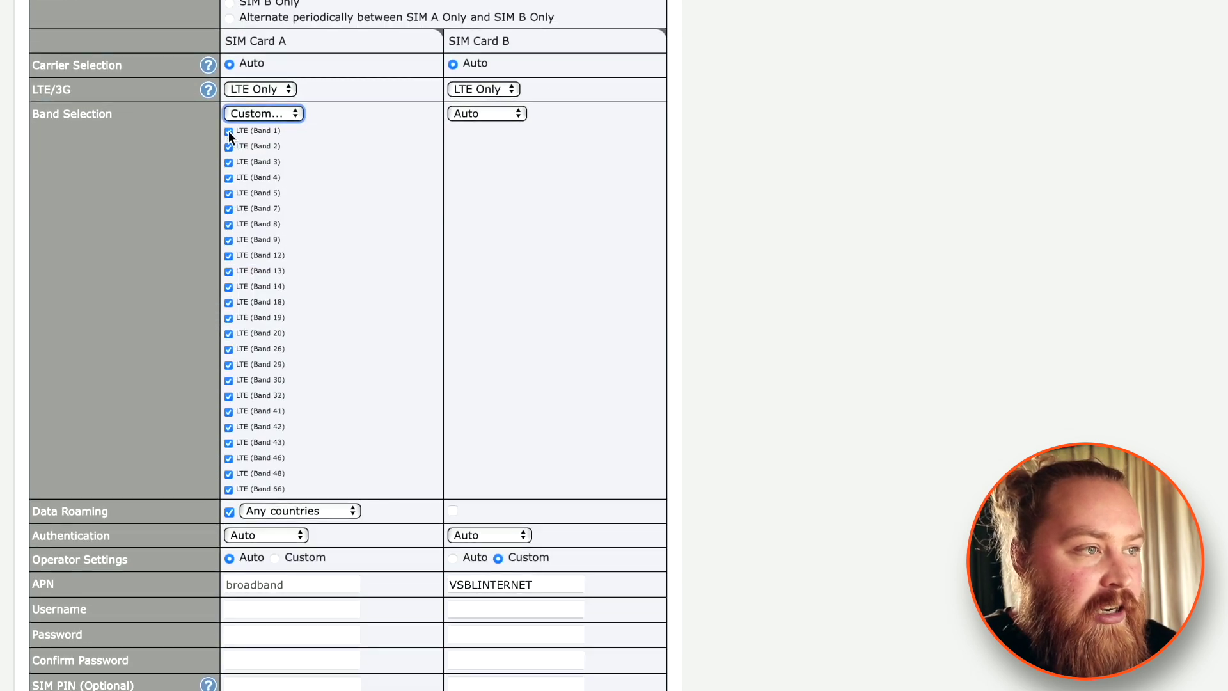
click(229, 130)
click(228, 161)
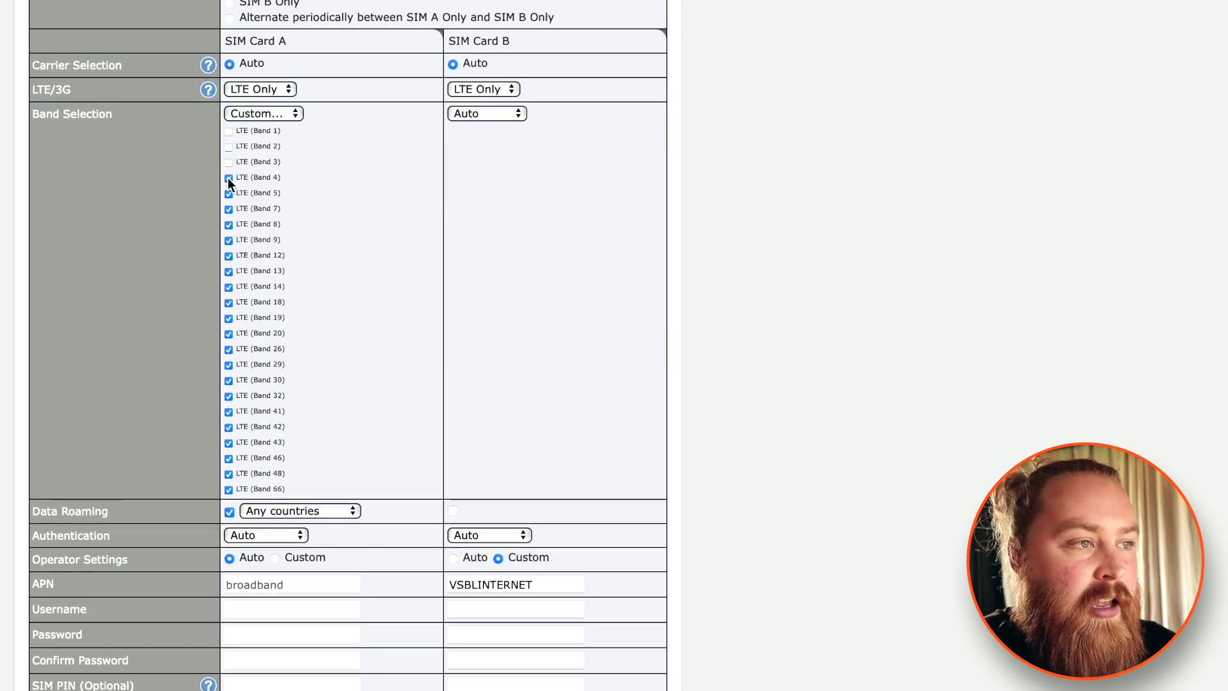
click(229, 194)
click(229, 208)
click(229, 224)
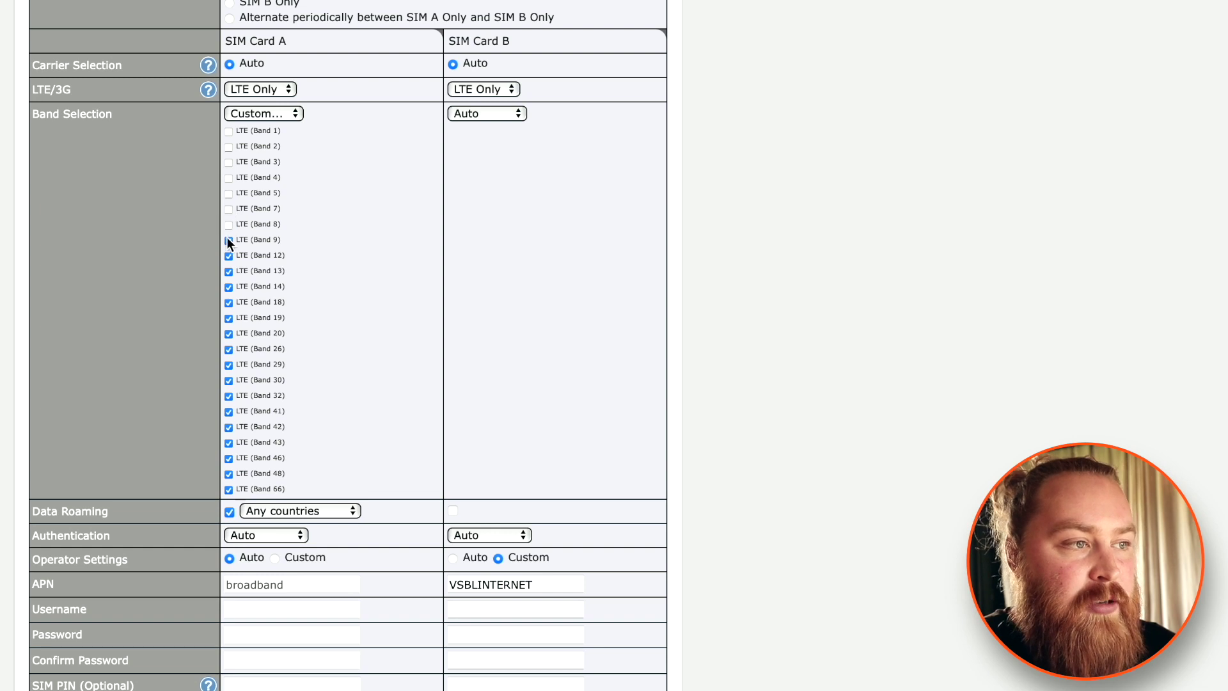
click(229, 255)
click(229, 271)
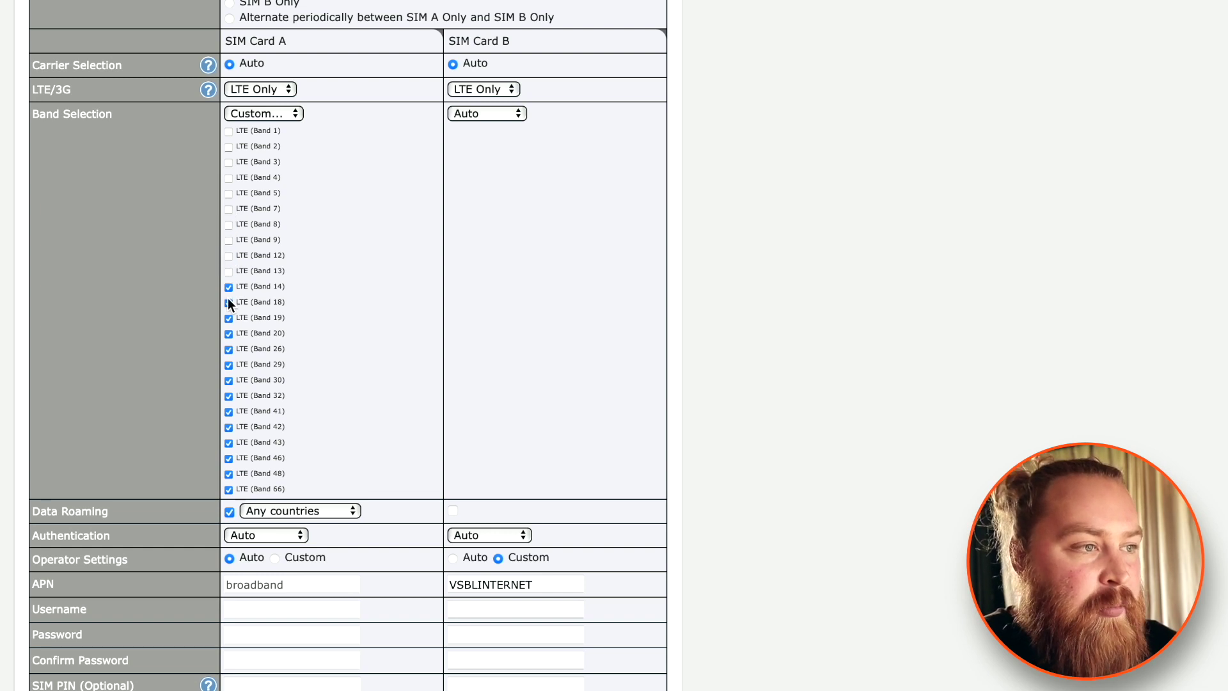
Uncheck LTE Bands 18 through 66 so only Band 14 remains allowed
click(228, 301)
click(229, 334)
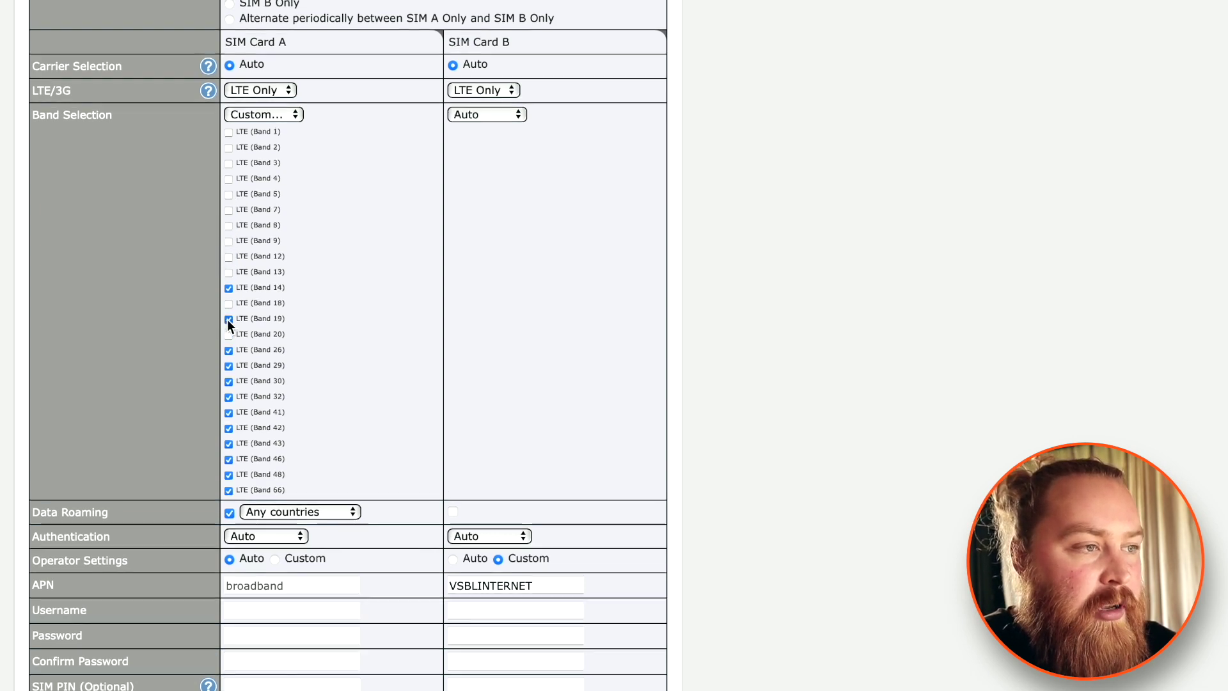
click(228, 318)
click(228, 349)
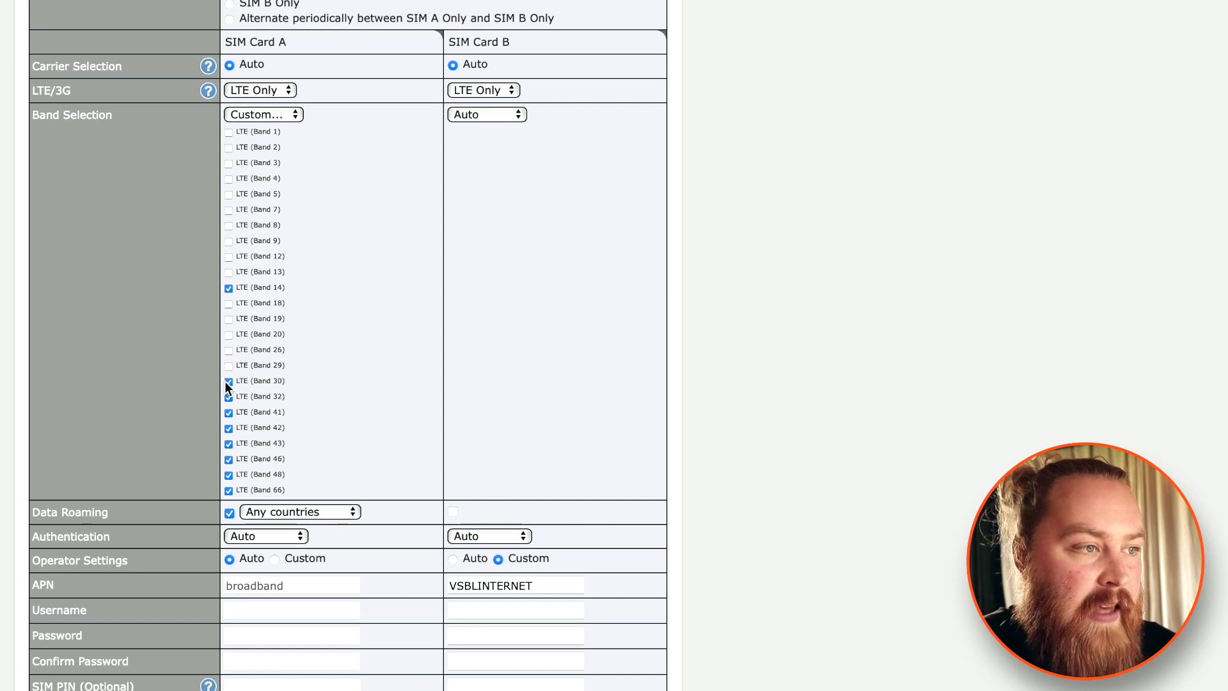
click(228, 381)
click(230, 413)
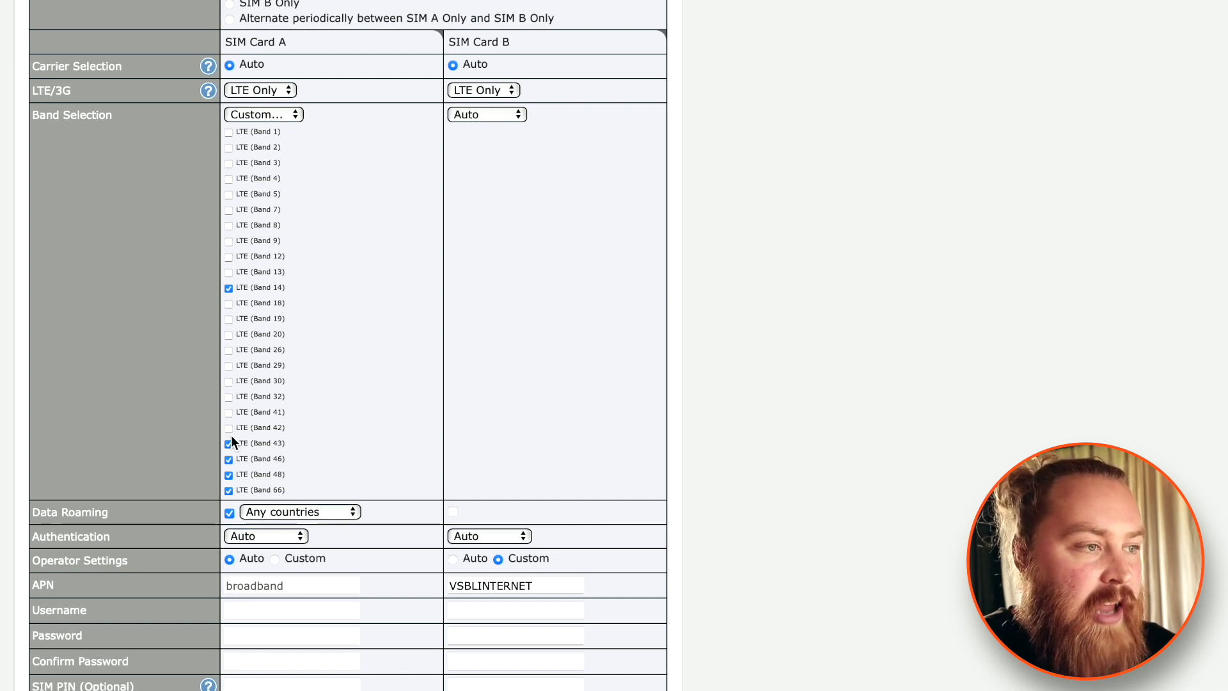
click(228, 475)
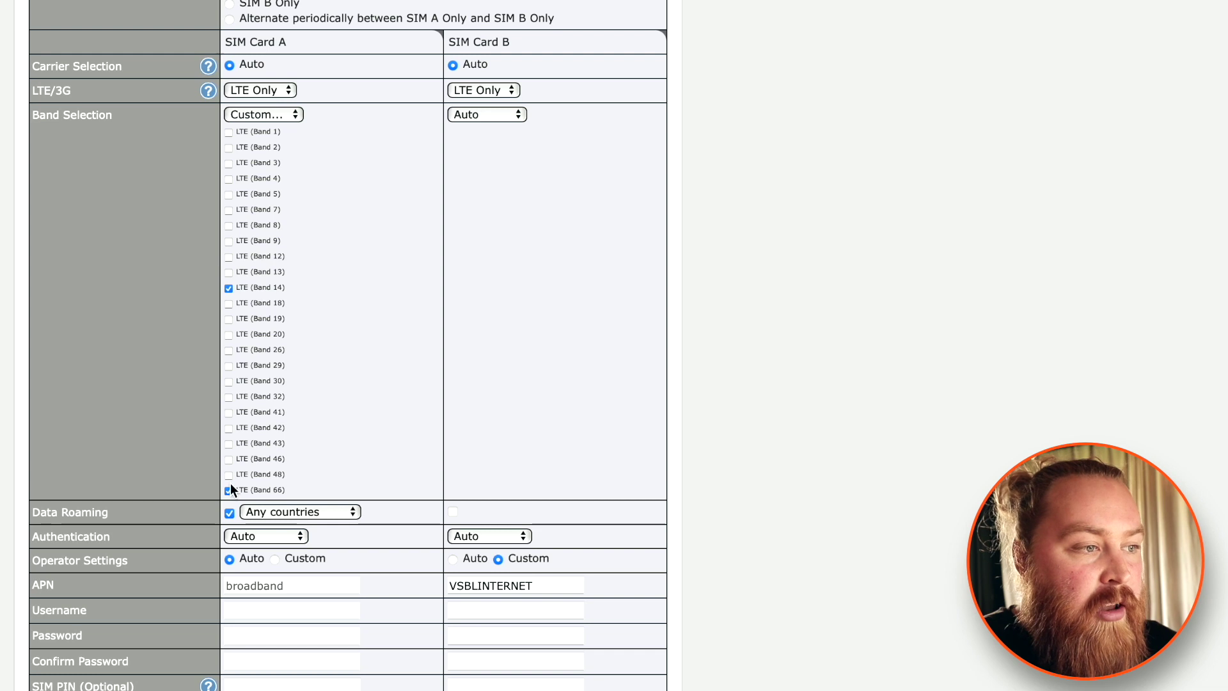
click(230, 490)
scroll(349, 466, down, 3)
scroll(380, 644, down, 2)
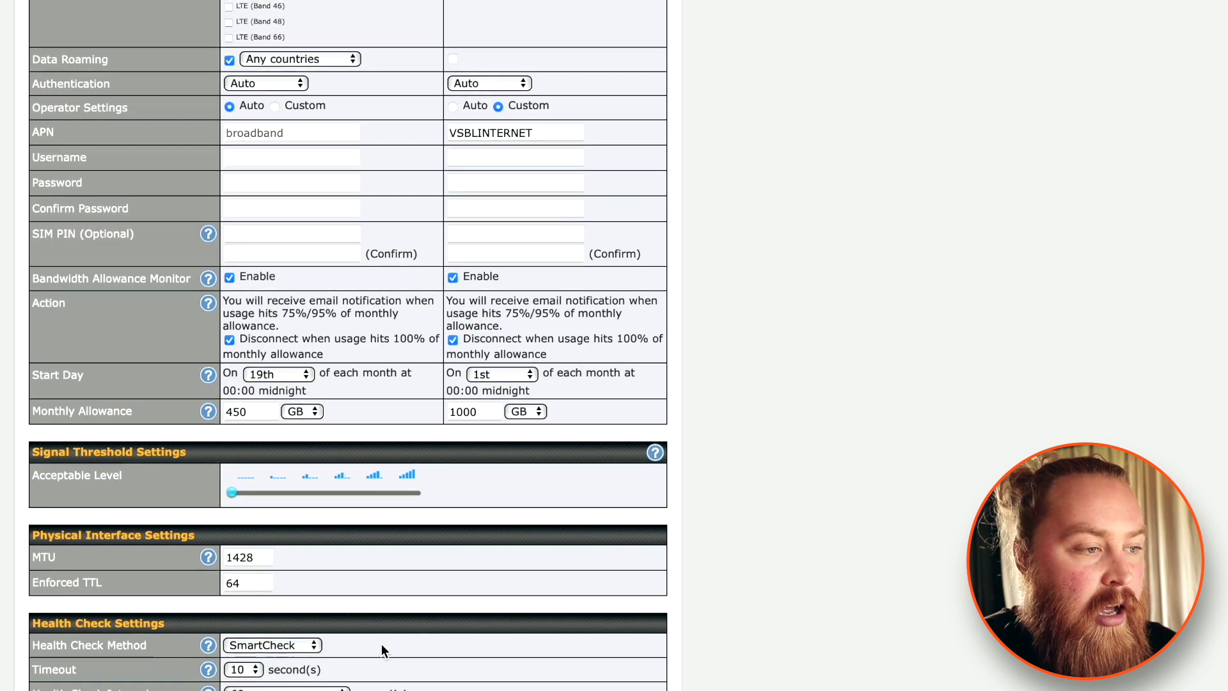